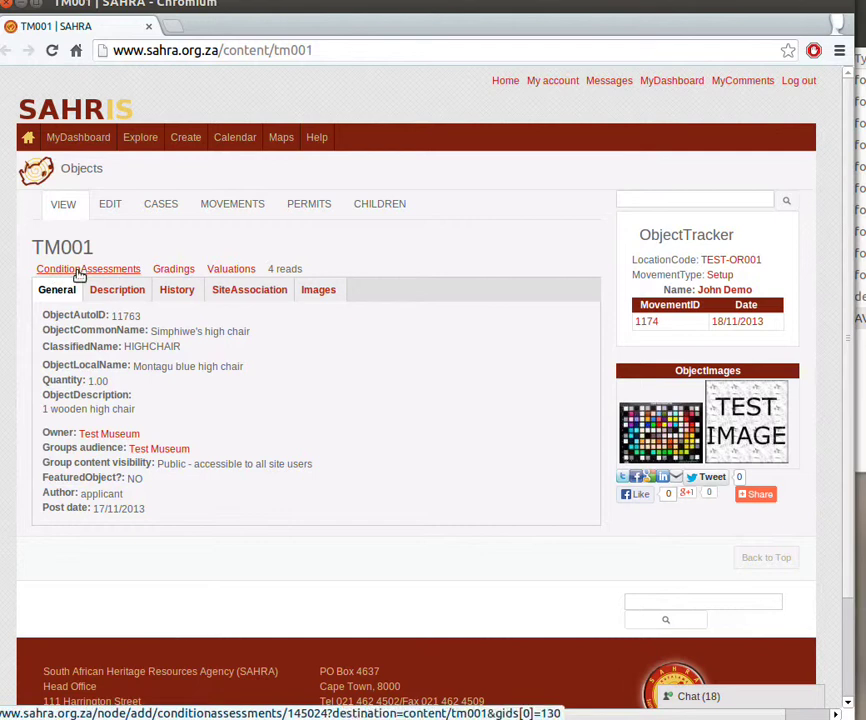
# Start a condition assessment for object TM001 with the comment "Assessment of the entire spear collection - general assessment".
pyautogui.click(79, 270)
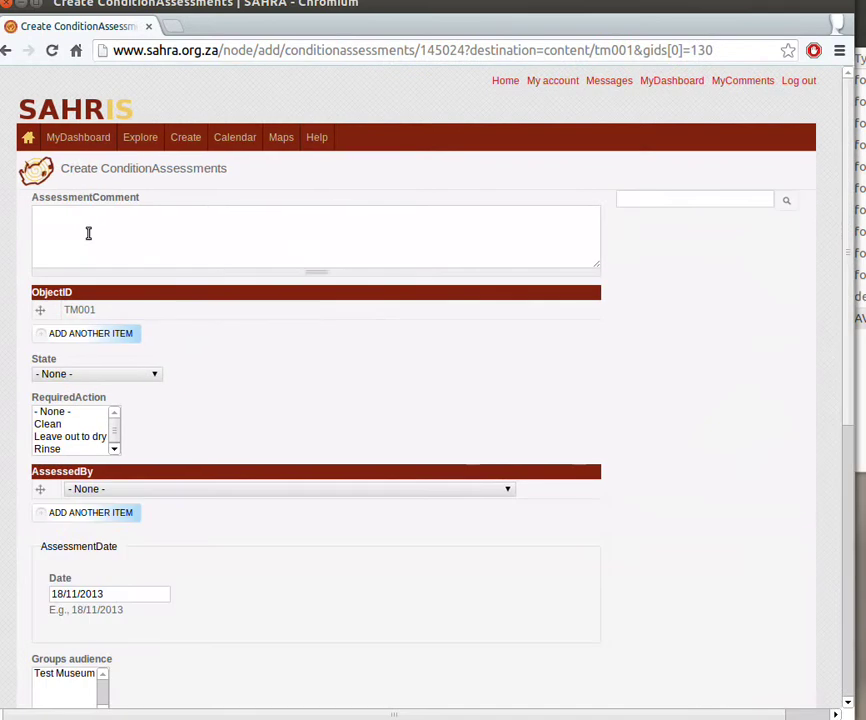
pyautogui.click(88, 231)
pyautogui.write('Assessment of the entire spear co')
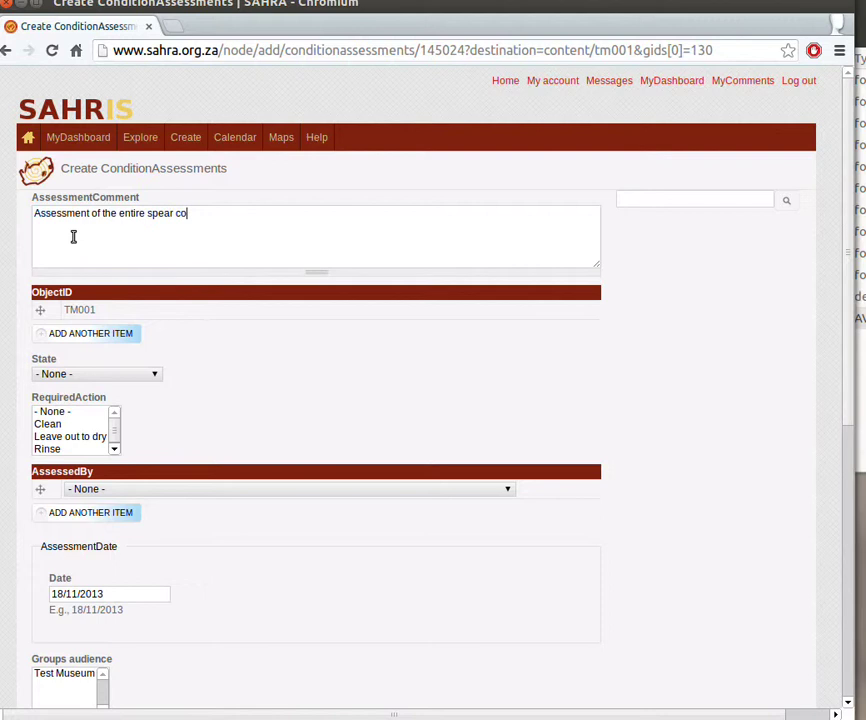
pyautogui.write('llection ')
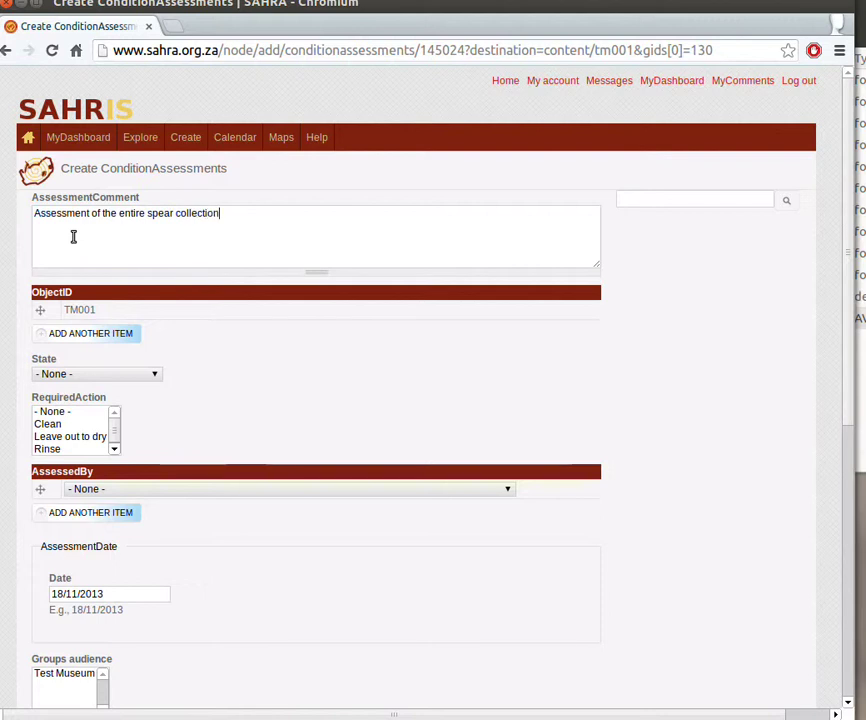
pyautogui.write('- general assessment')
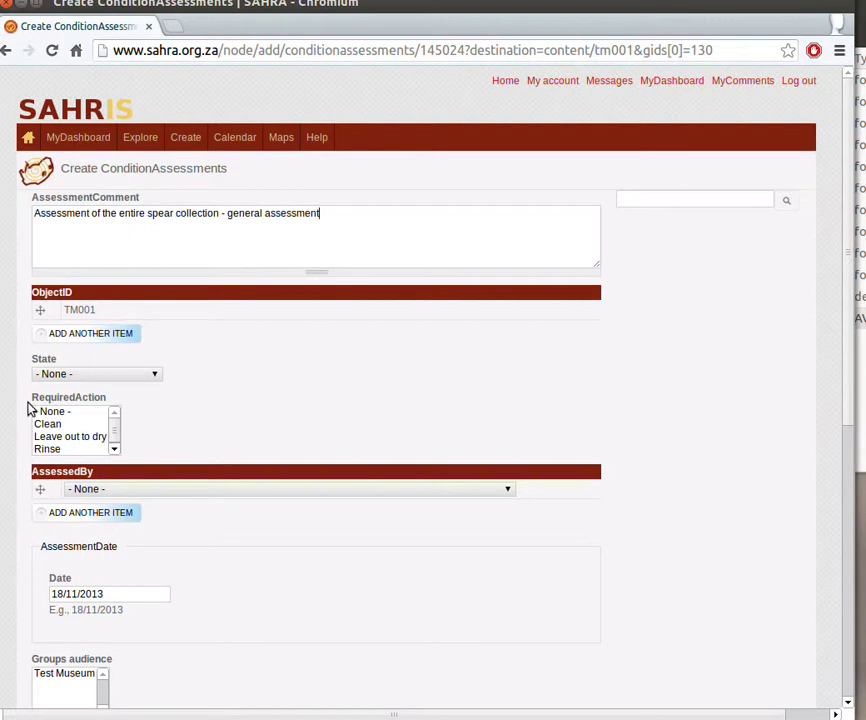
# Set the condition assessment's state to Fair and its required action to Clean.
pyautogui.click(57, 378)
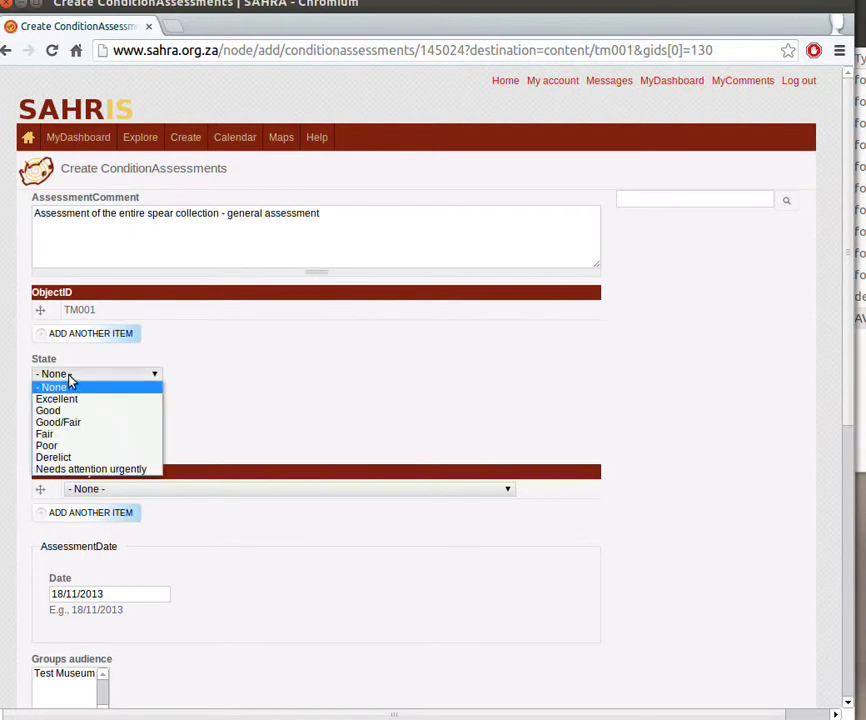
pyautogui.click(70, 435)
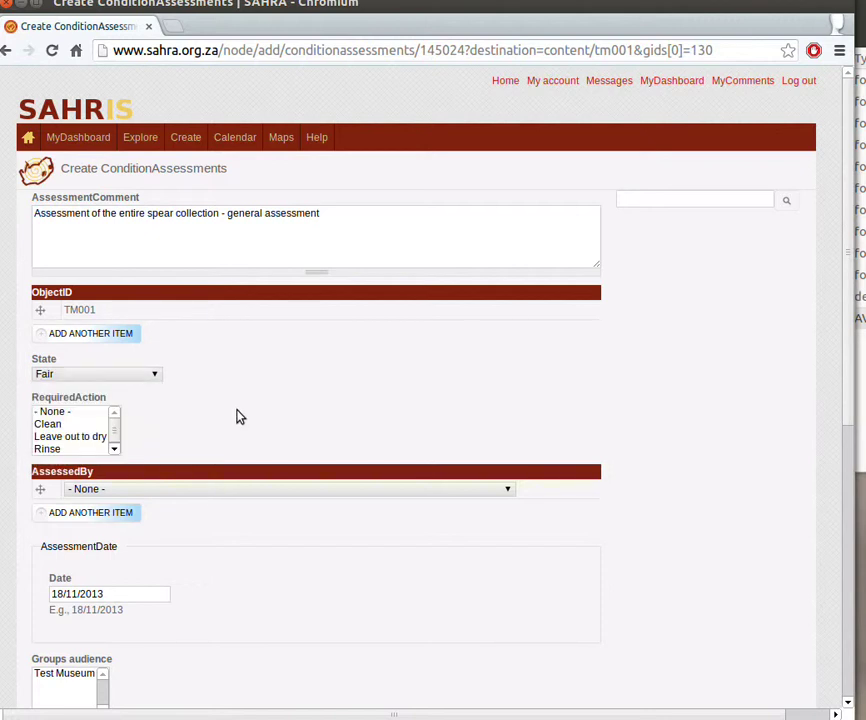
pyautogui.click(115, 450)
pyautogui.click(62, 412)
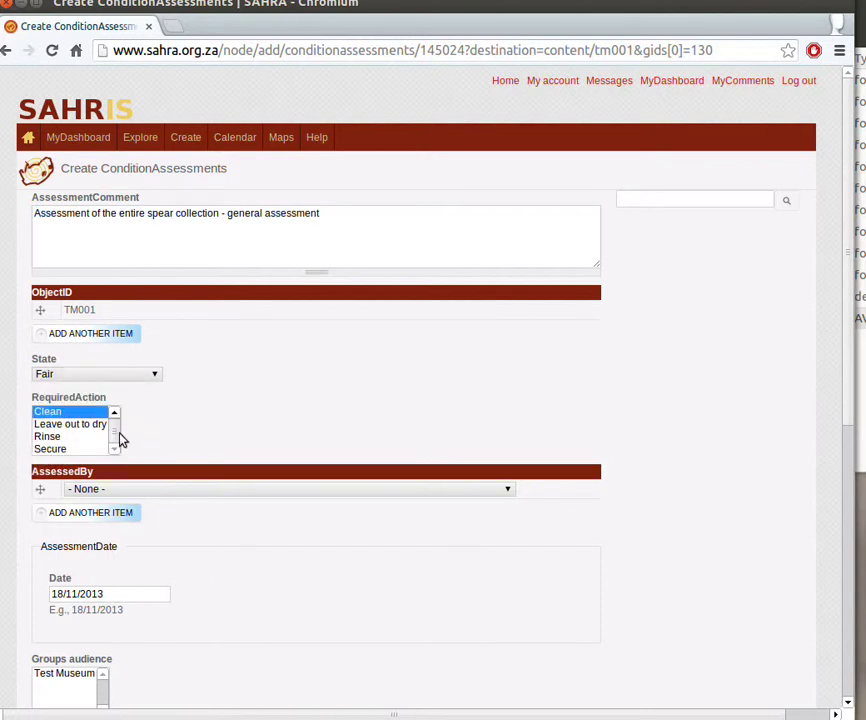
# Choose the assessor's name in the condition assessment's AssessedBy field.
pyautogui.click(300, 491)
pyautogui.write('n')
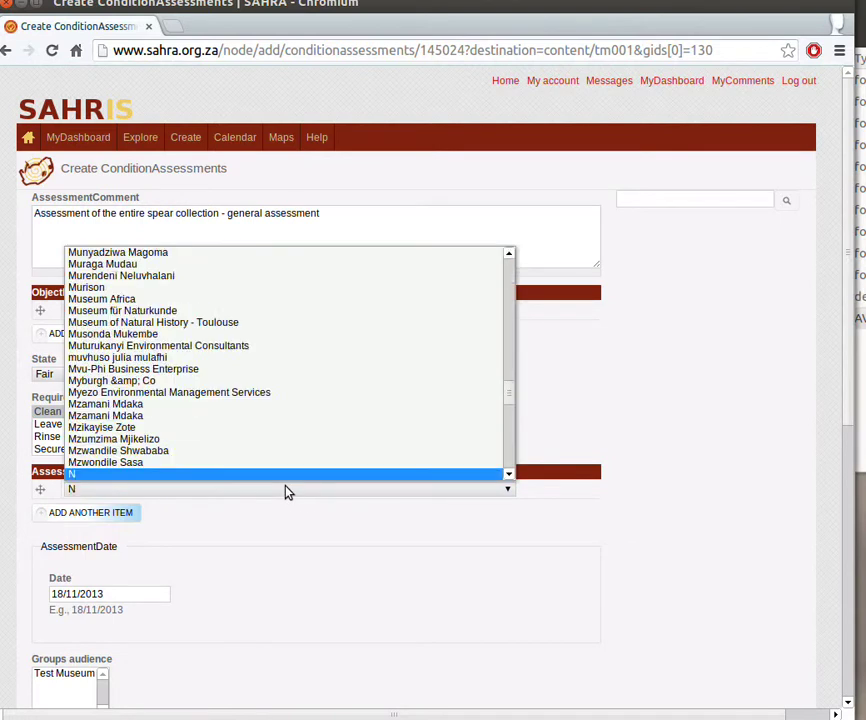
pyautogui.write('ic')
pyautogui.press('Down')
pyautogui.press('Down')
pyautogui.press('Down')
pyautogui.press('Down')
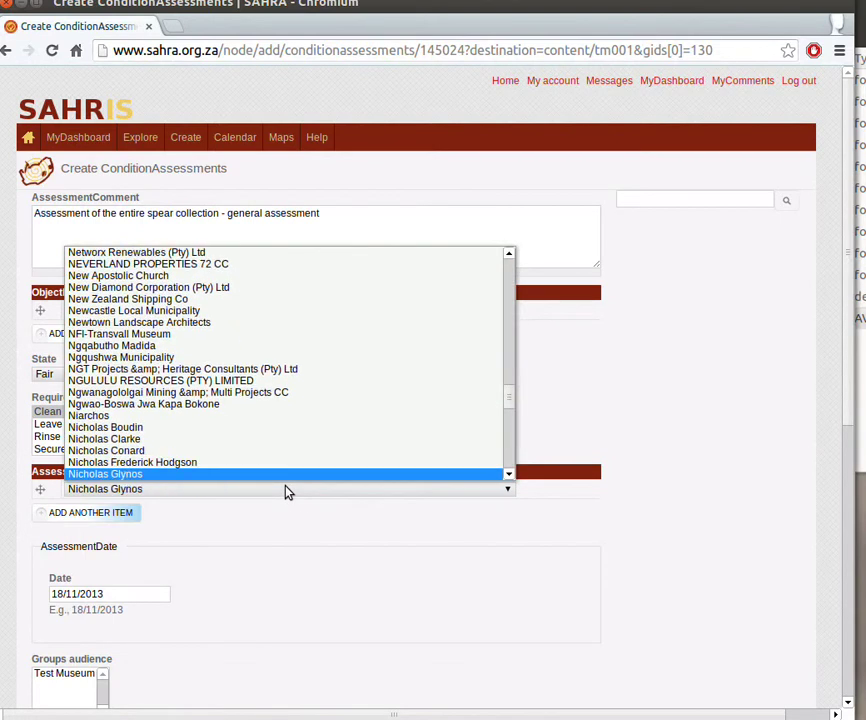
pyautogui.press('Down')
pyautogui.press('Down')
pyautogui.press('Down')
pyautogui.press('Down')
pyautogui.press('Return')
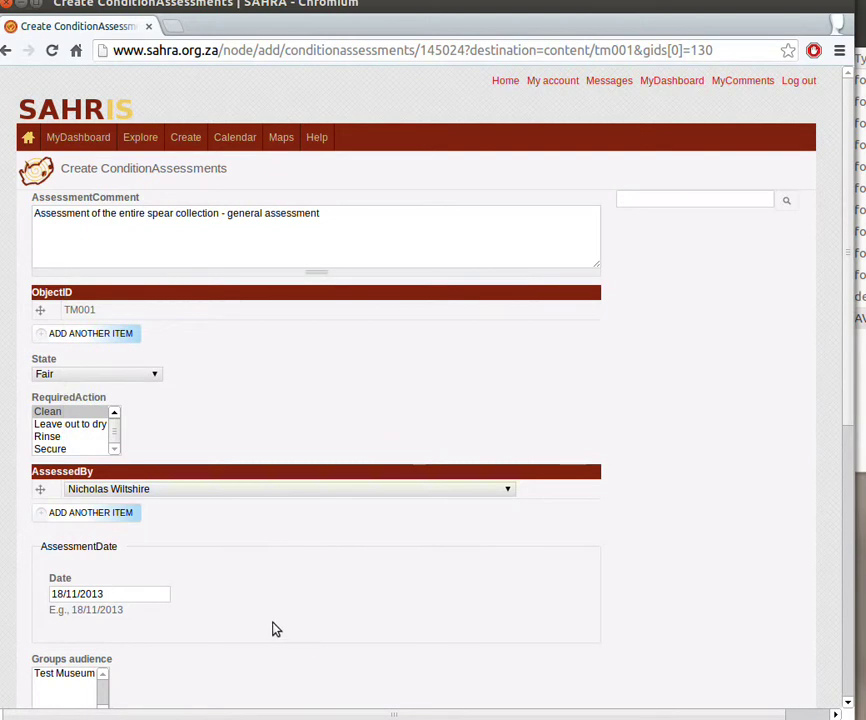
# Assign the condition assessment to the Test Museum group, make it public to all site users, and save it.
pyautogui.scroll(-3, 280, 610)
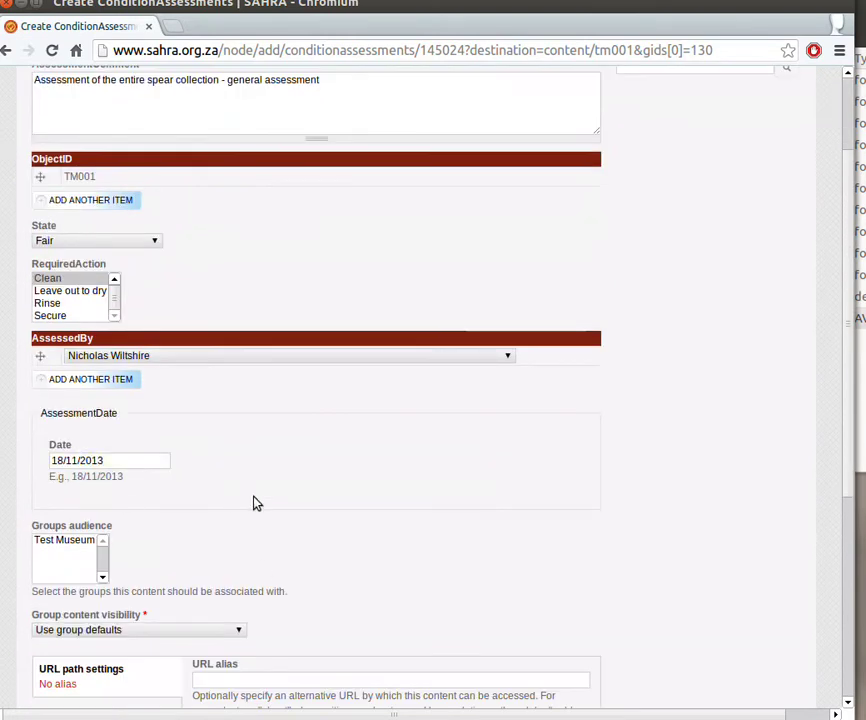
pyautogui.scroll(-2, 253, 503)
pyautogui.click(54, 455)
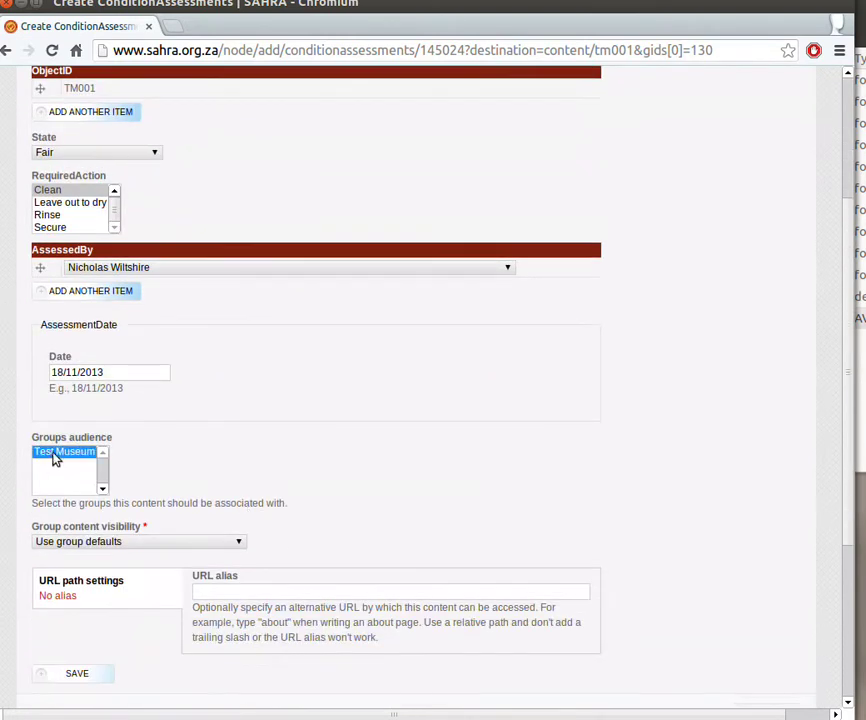
pyautogui.click(136, 593)
pyautogui.click(152, 541)
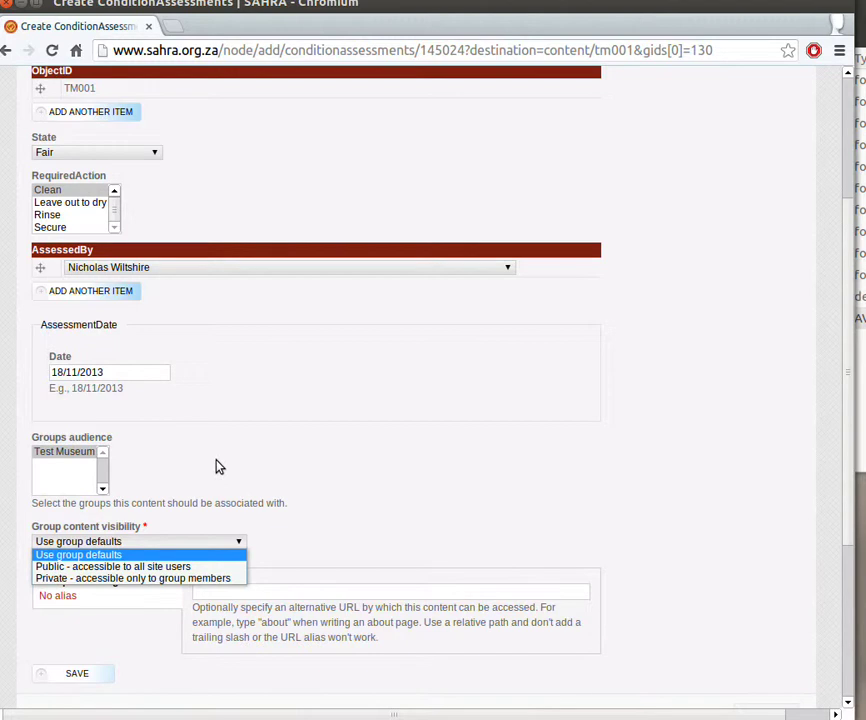
pyautogui.click(114, 566)
pyautogui.scroll(-2, 99, 600)
pyautogui.click(75, 588)
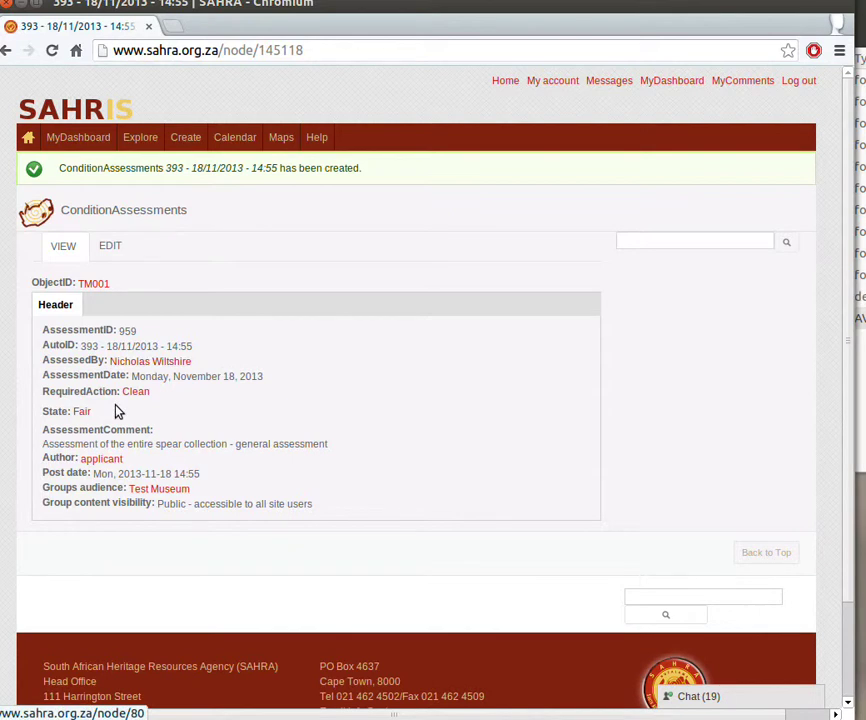
# Start a new valuation from object TM001's page and choose the assessor's name in its AssessedBy field.
pyautogui.click(95, 285)
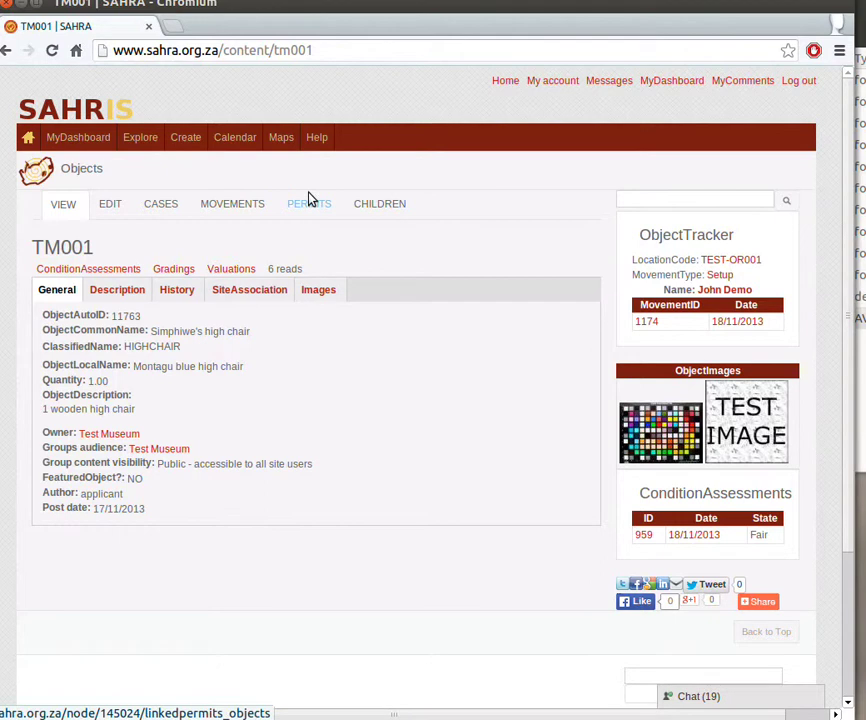
pyautogui.click(218, 272)
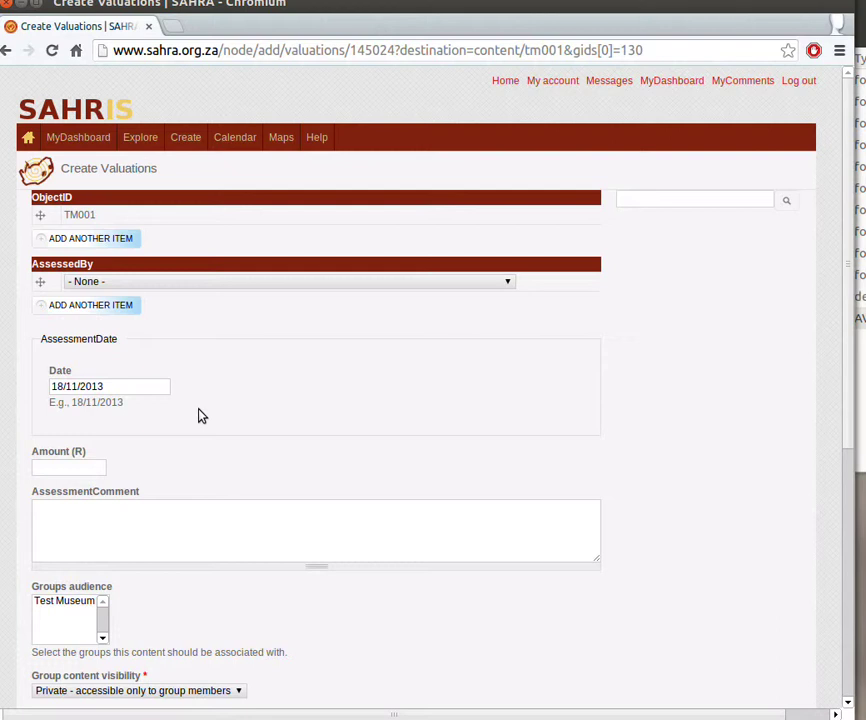
pyautogui.click(178, 286)
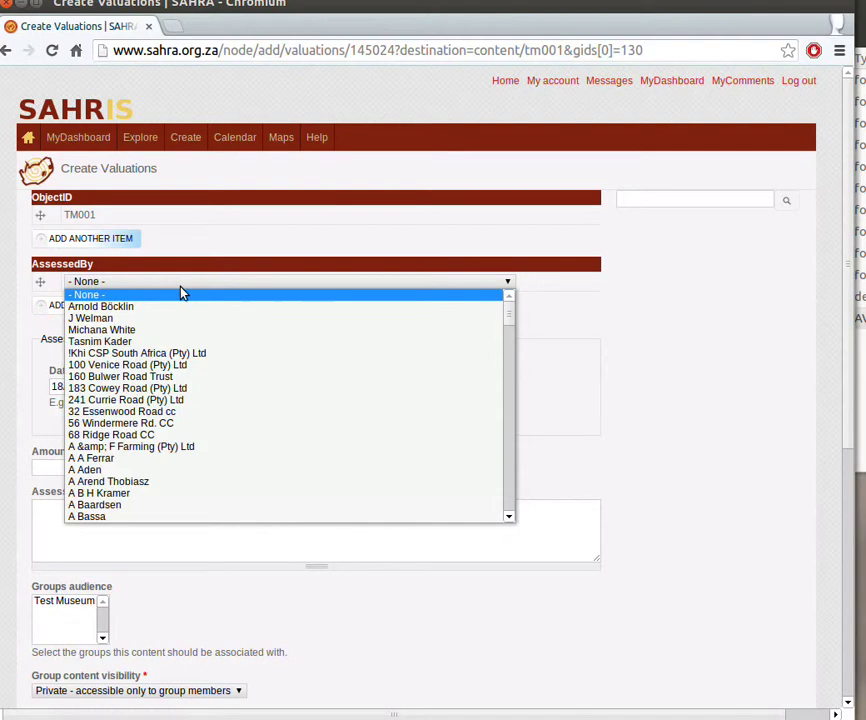
pyautogui.write('ni')
pyautogui.press('Down')
pyautogui.press('Down')
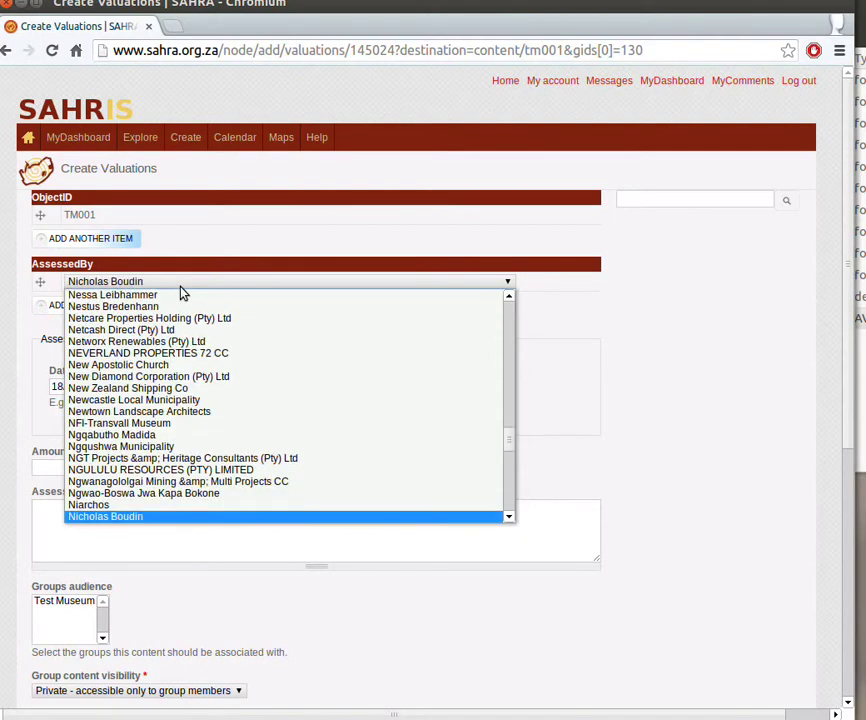
pyautogui.press('Down')
pyautogui.press('Down')
pyautogui.press('Down')
pyautogui.press('Down')
pyautogui.press('Down')
pyautogui.press('Down')
pyautogui.press('Down')
pyautogui.press('Down')
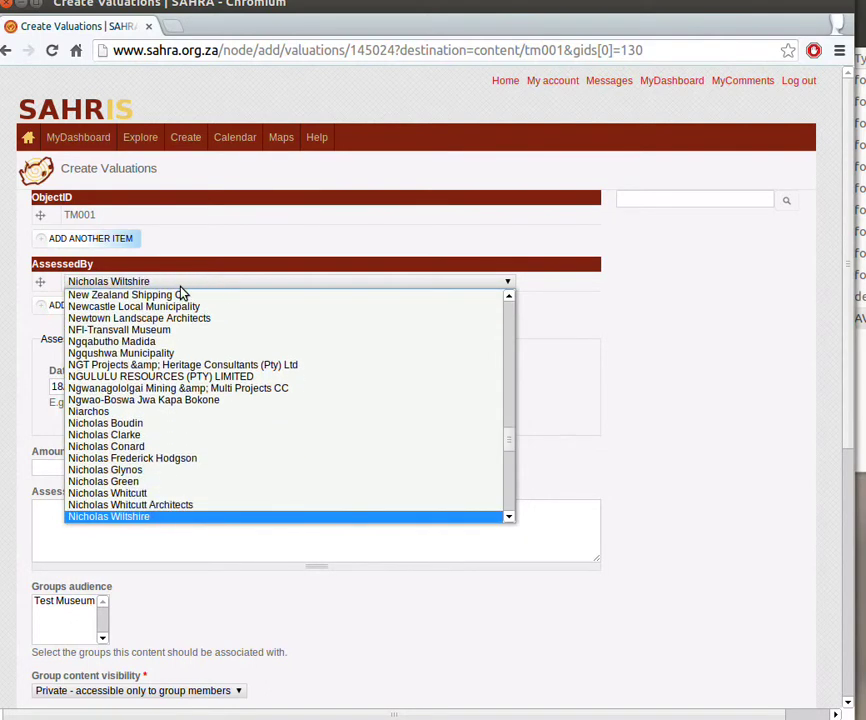
pyautogui.press('Up')
pyautogui.press('Return')
# Enter a valuation amount of 10.00 and the assessment comment "test".
pyautogui.click(60, 467)
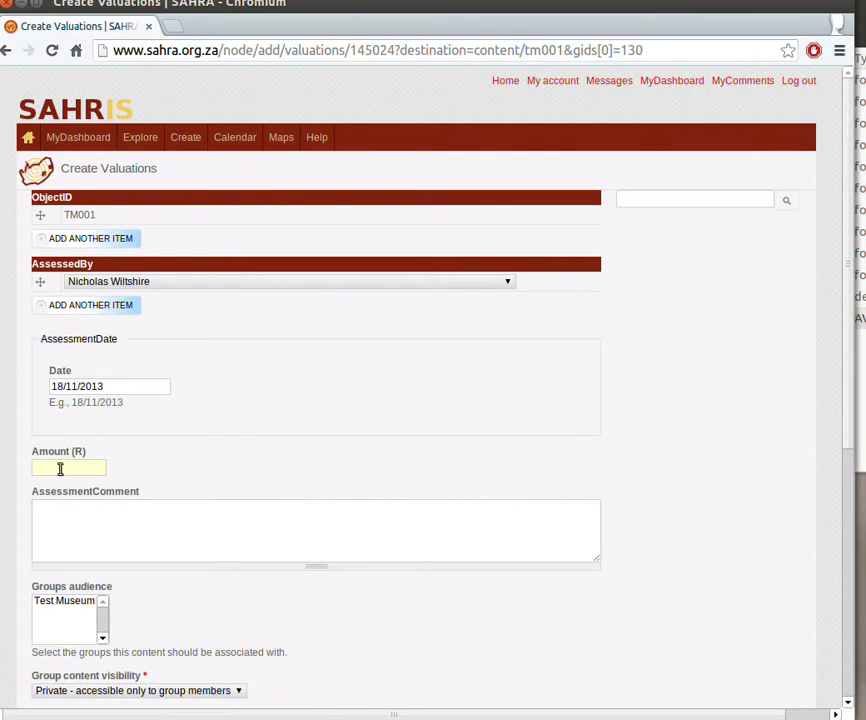
pyautogui.write('10.00')
pyautogui.click(373, 508)
pyautogui.scroll(-3, 172, 304)
pyautogui.write('test')
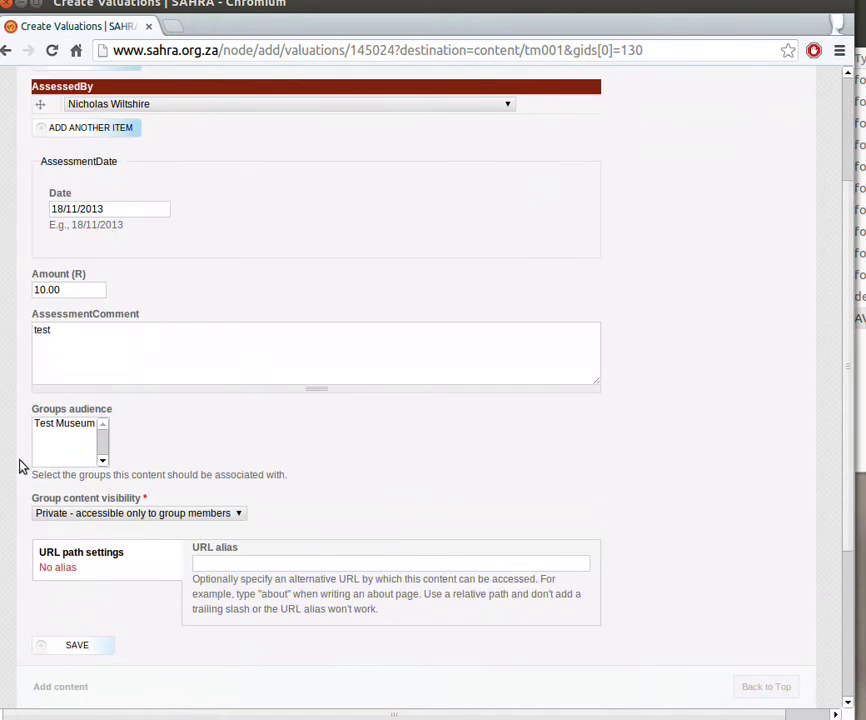
# Assign the valuation to the Test Museum group, save it, and return to object TM001's page.
pyautogui.click(54, 424)
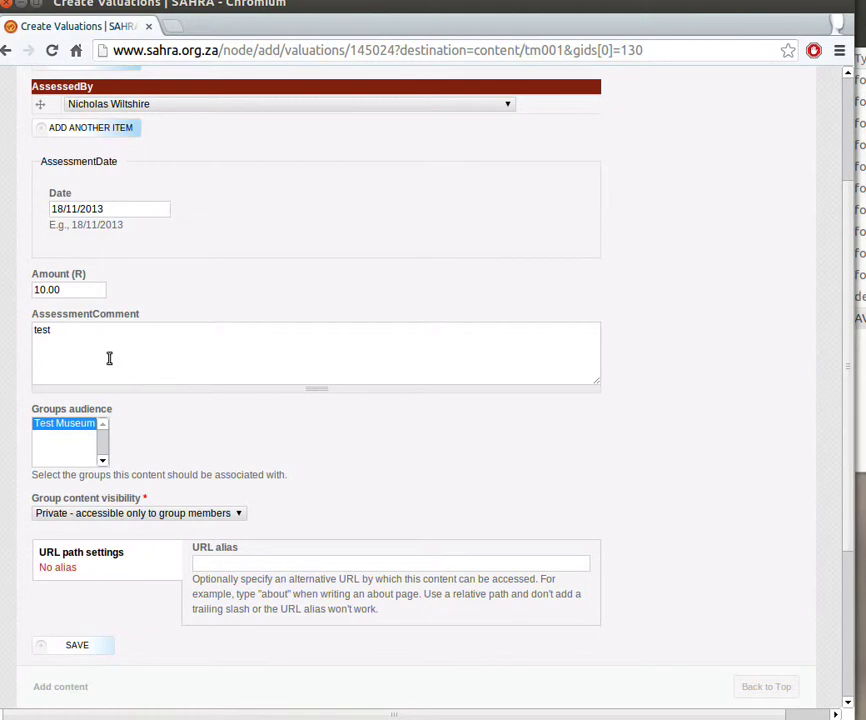
pyautogui.click(72, 644)
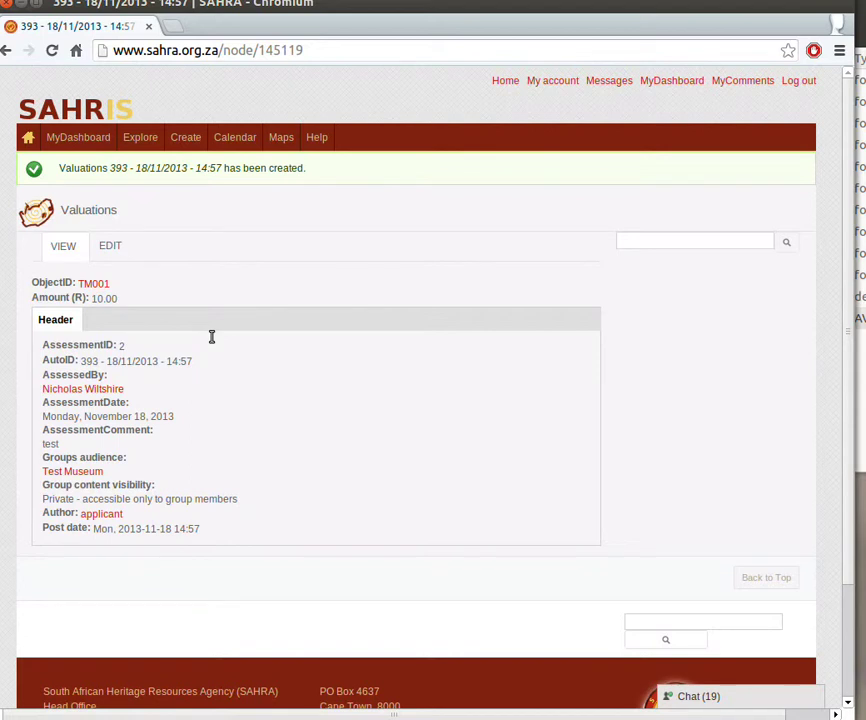
pyautogui.click(91, 285)
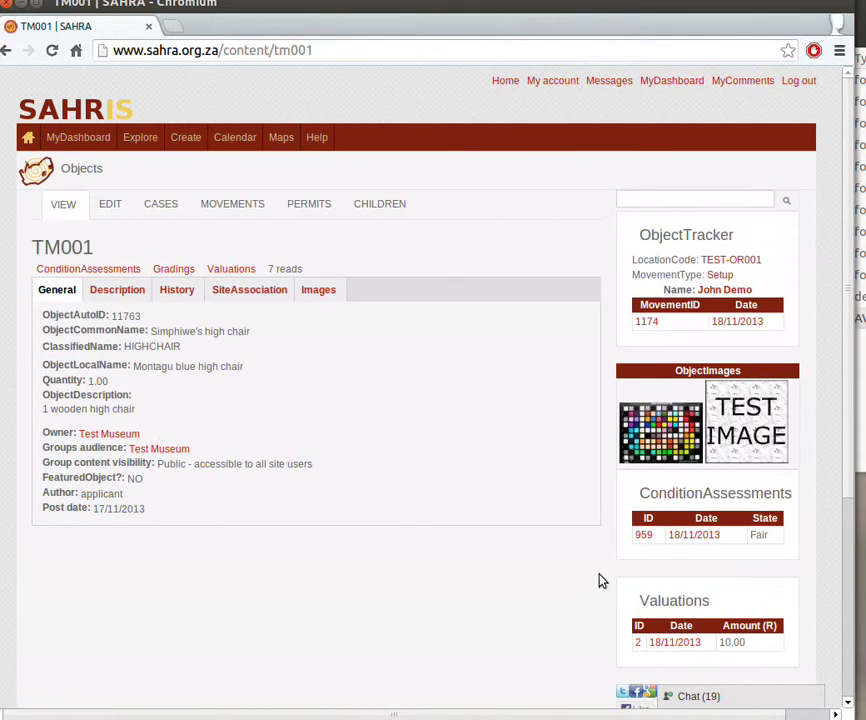
# Review object TM001's summary, movement history and child objects, and return to its main view.
pyautogui.scroll(-2, 601, 578)
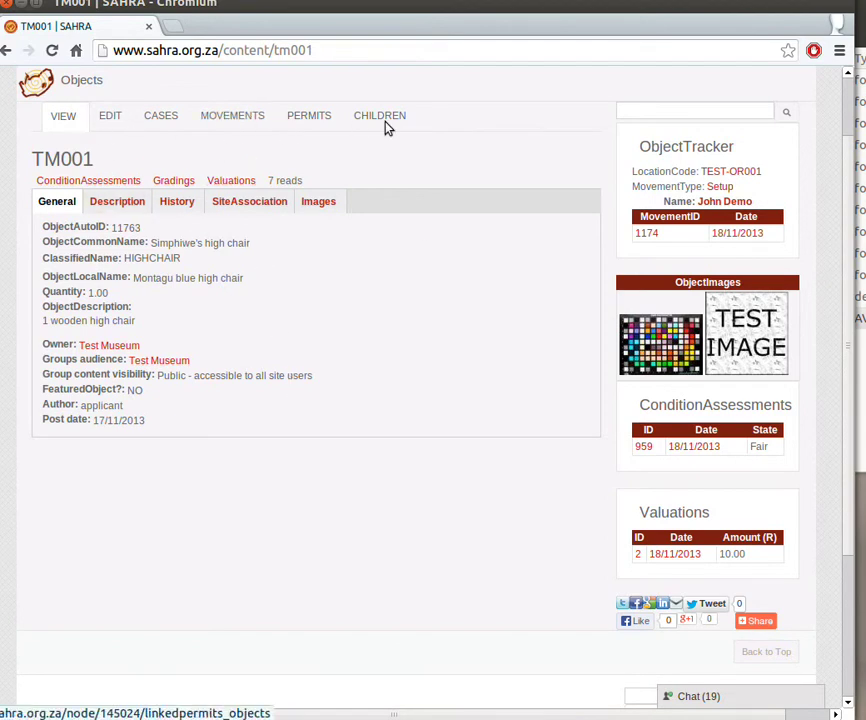
pyautogui.scroll(2, 450, 183)
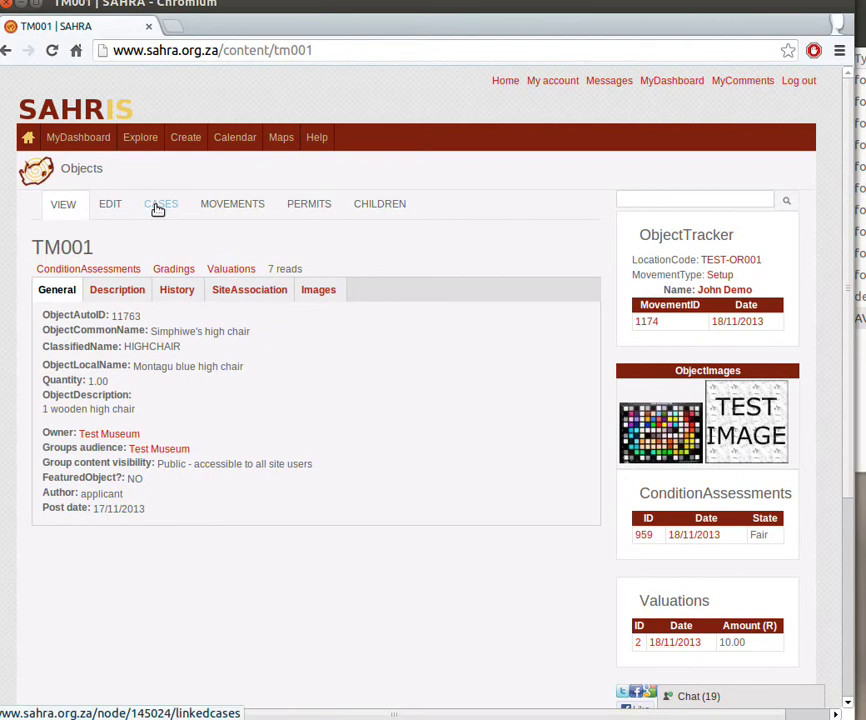
pyautogui.click(234, 205)
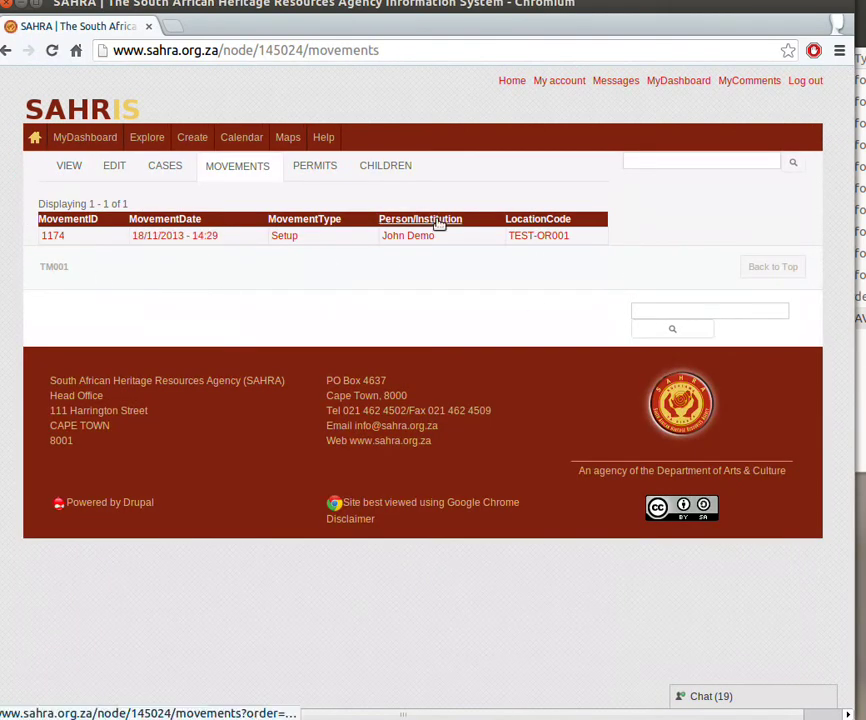
pyautogui.click(388, 168)
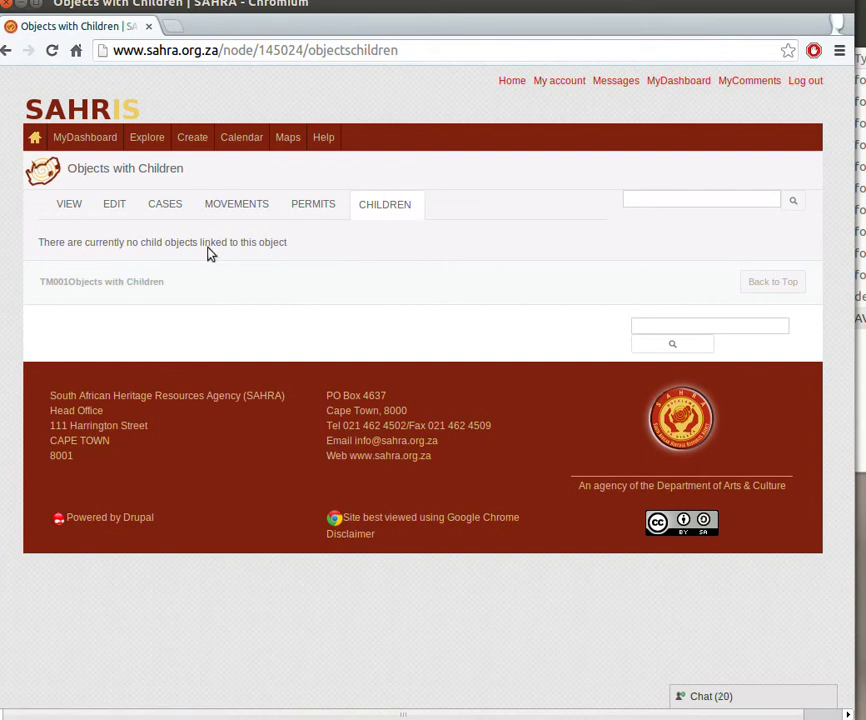
pyautogui.click(70, 206)
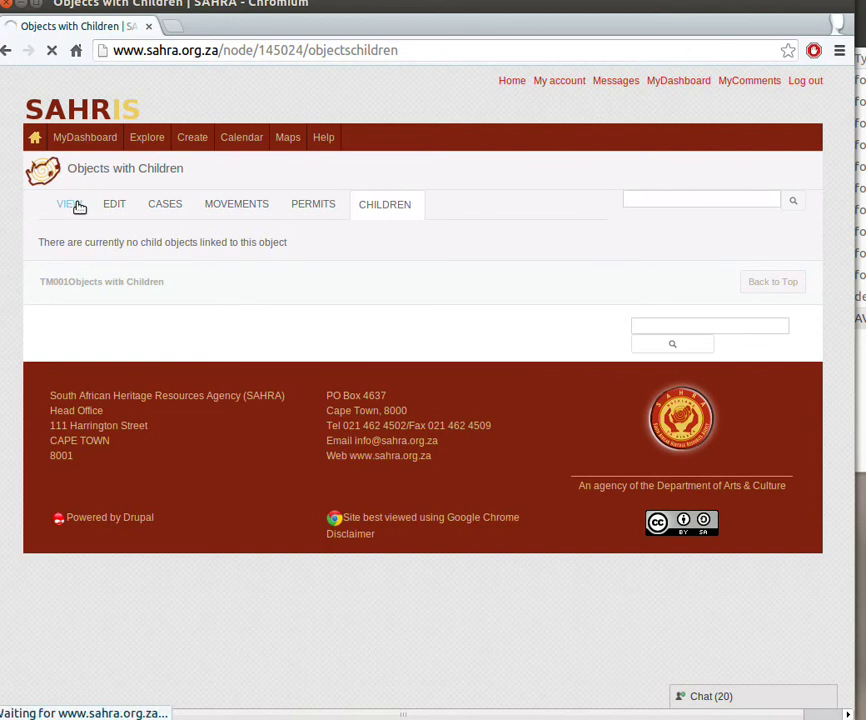